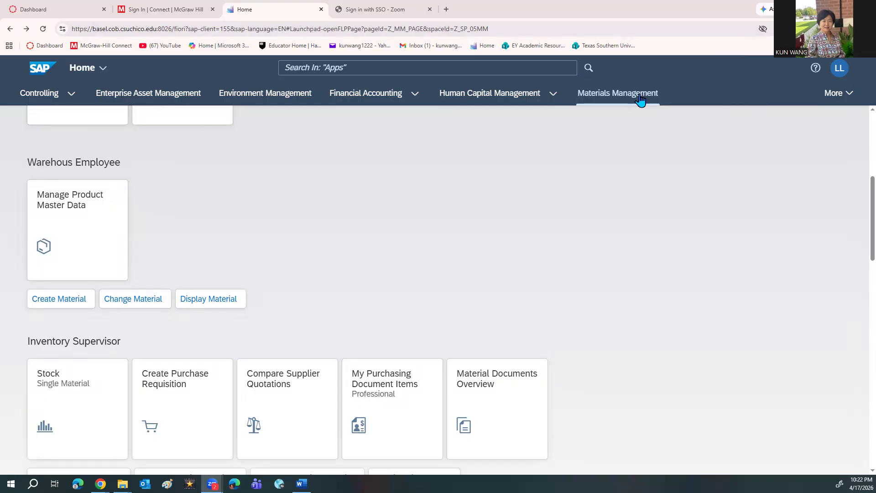
Open the Inventory Supervisor's My Purchasing Document Items app and list the document items for supplier Mid-West supply 111
{"action": "scroll", "coordinate": [546, 261], "scroll_direction": "down", "scroll_amount": 3}
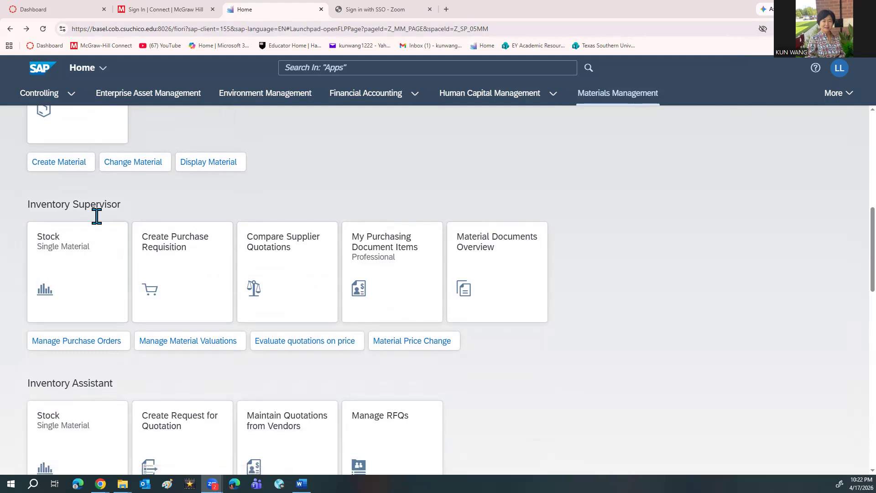
{"action": "left_click", "coordinate": [378, 267]}
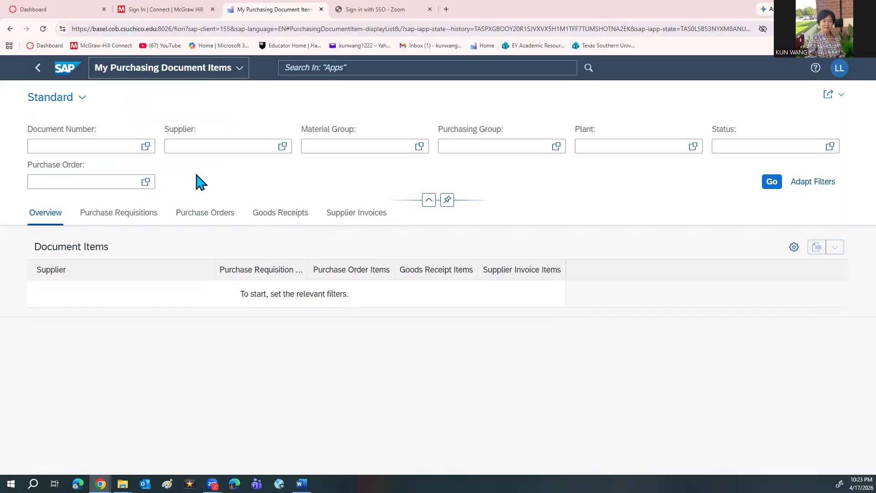
{"action": "left_click", "coordinate": [179, 145]}
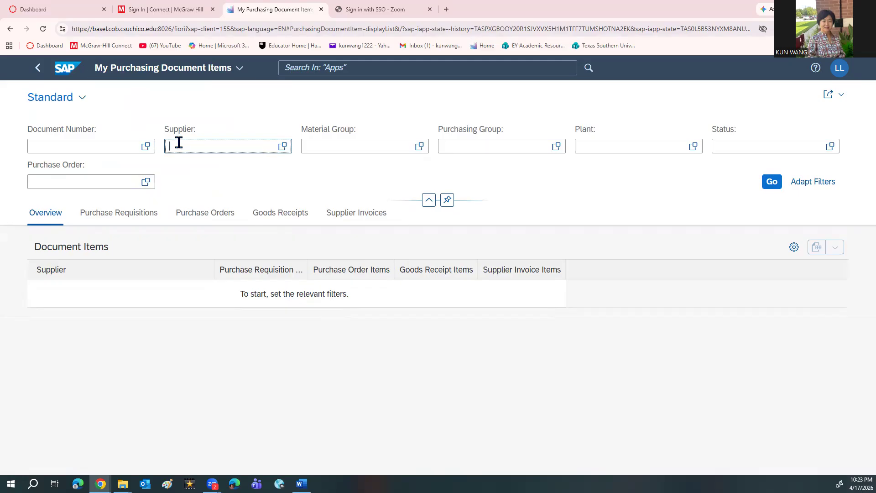
{"action": "type", "text": "m"}
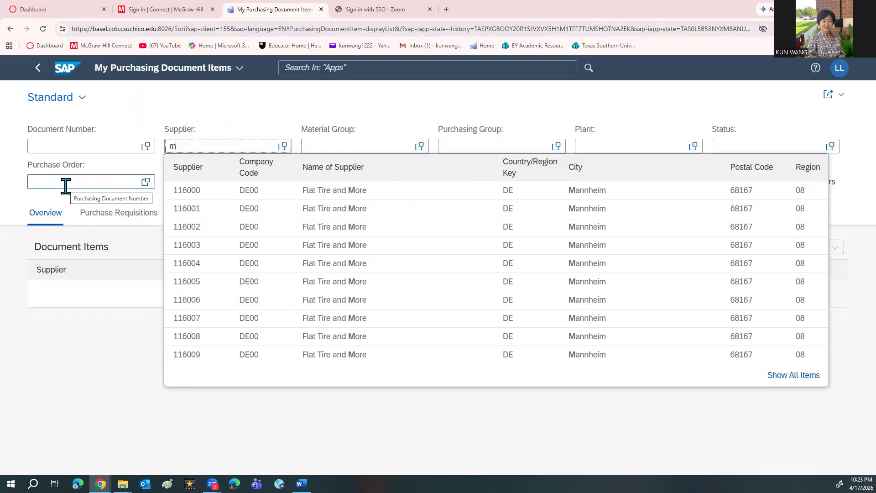
{"action": "type", "text": "i"}
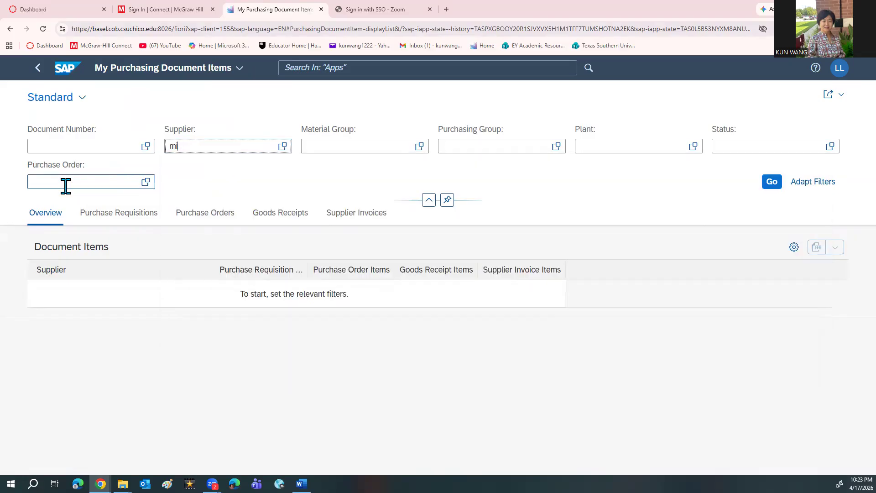
{"action": "type", "text": "d-west"}
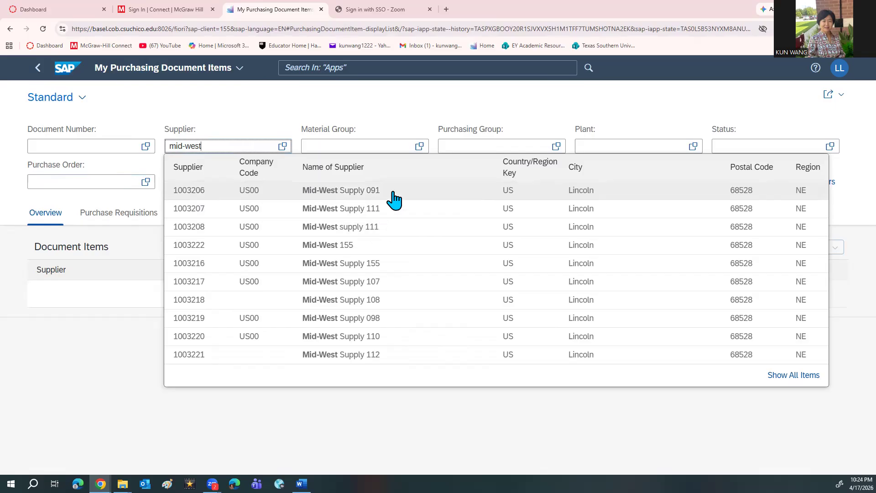
{"action": "left_click", "coordinate": [379, 226]}
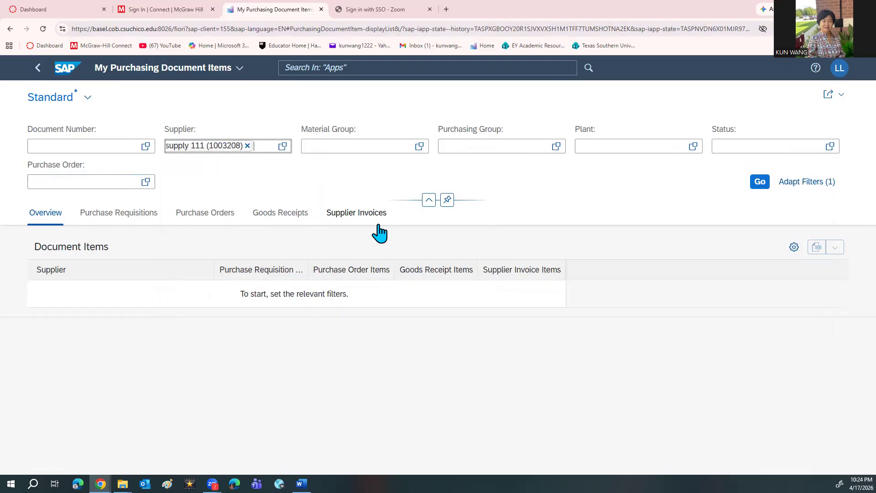
{"action": "left_click", "coordinate": [755, 187]}
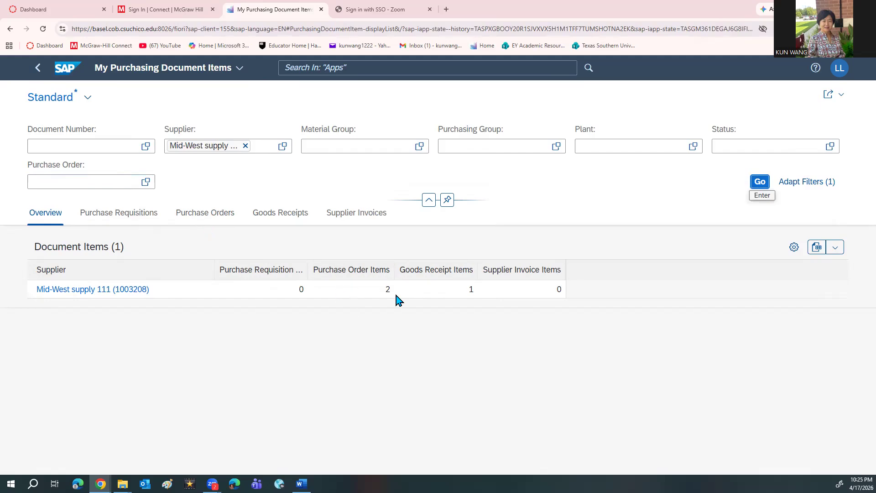
Review the details of the supplier's first purchase order item, item 10, and return to the purchase order list
{"action": "left_click", "coordinate": [208, 215]}
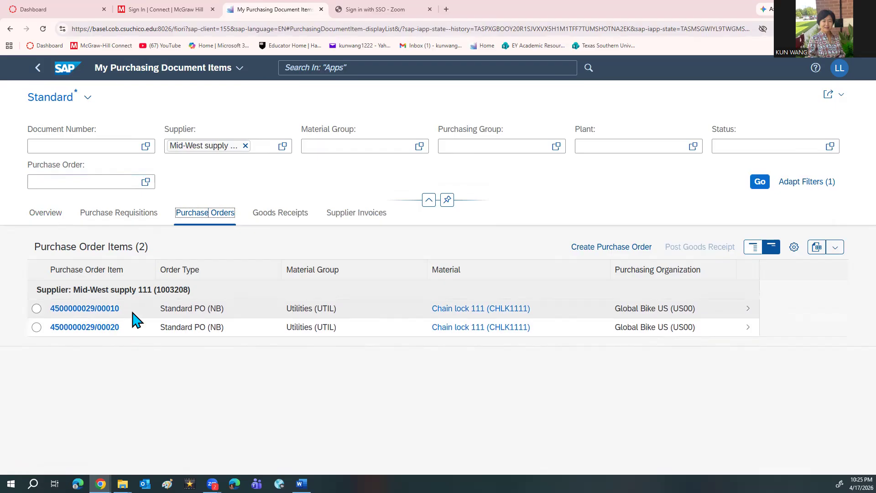
{"action": "left_click", "coordinate": [748, 314]}
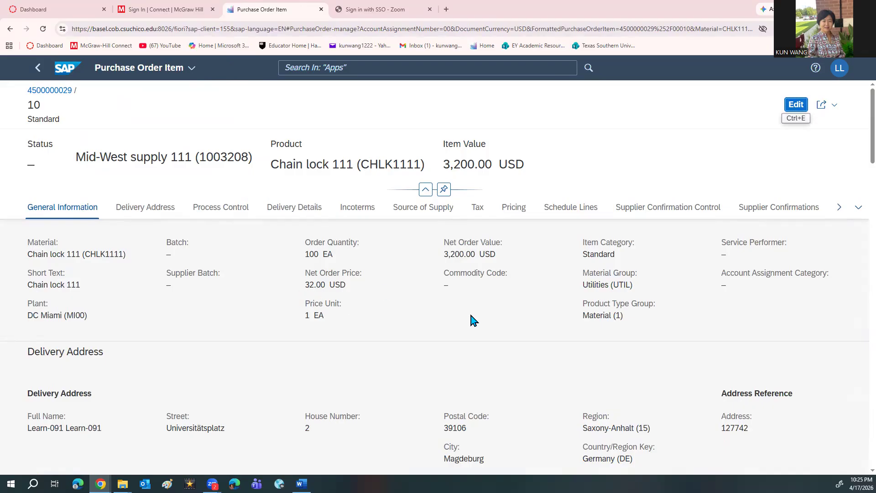
{"action": "scroll", "coordinate": [456, 314], "scroll_direction": "down", "scroll_amount": 3}
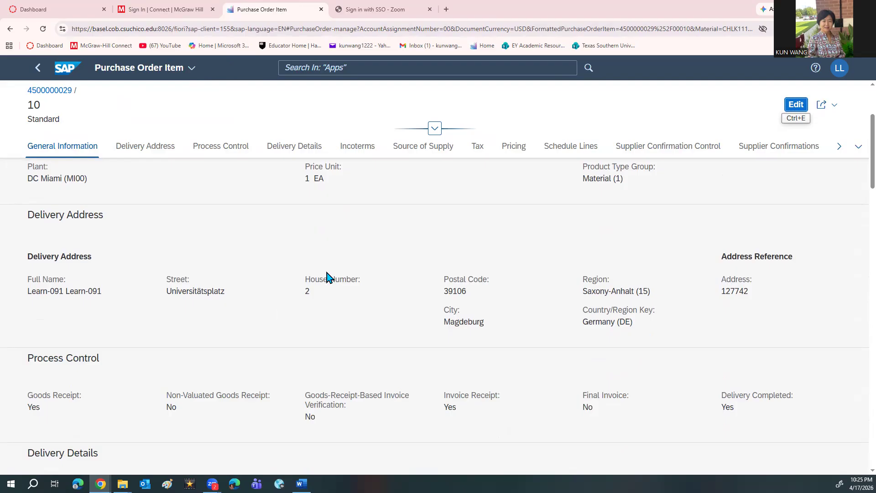
{"action": "left_click", "coordinate": [40, 73]}
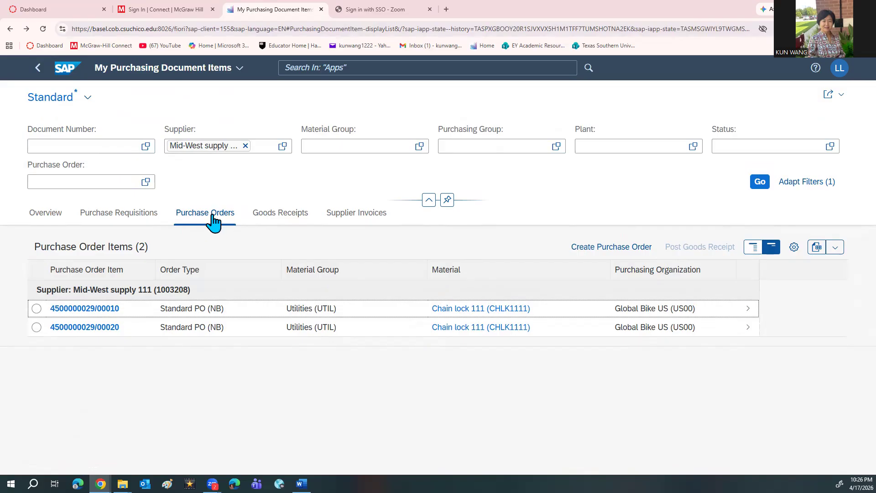
Return to the Materials Management page and open the Goods Receipt Clerk's Post Goods Receipt for Purchasing Document app
{"action": "left_click", "coordinate": [136, 79]}
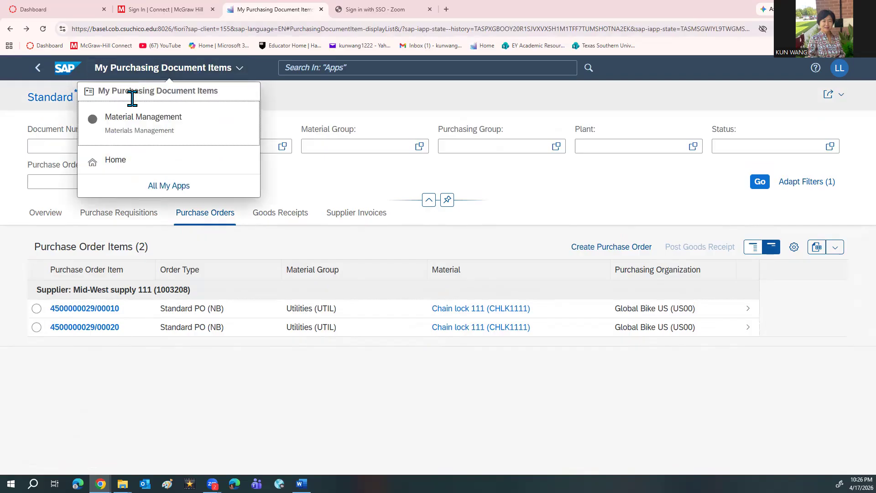
{"action": "left_click", "coordinate": [130, 123]}
{"action": "scroll", "coordinate": [499, 430], "scroll_direction": "down", "scroll_amount": 5}
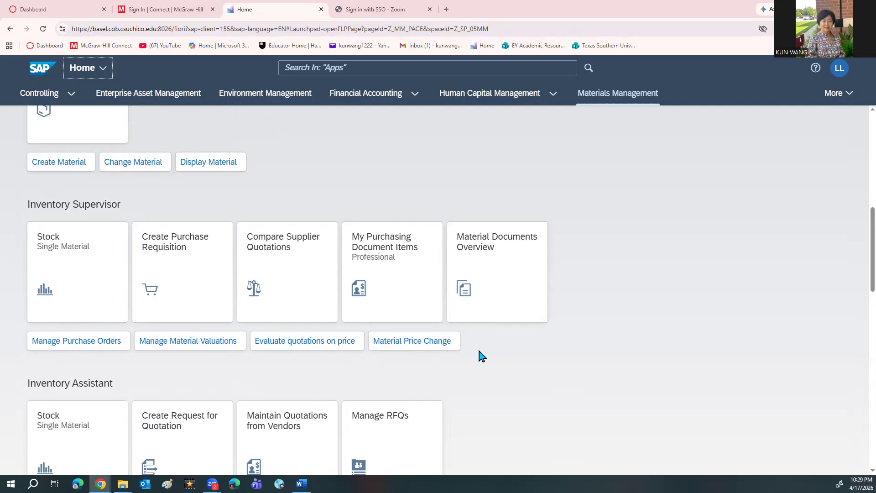
{"action": "scroll", "coordinate": [480, 355], "scroll_direction": "down", "scroll_amount": 10}
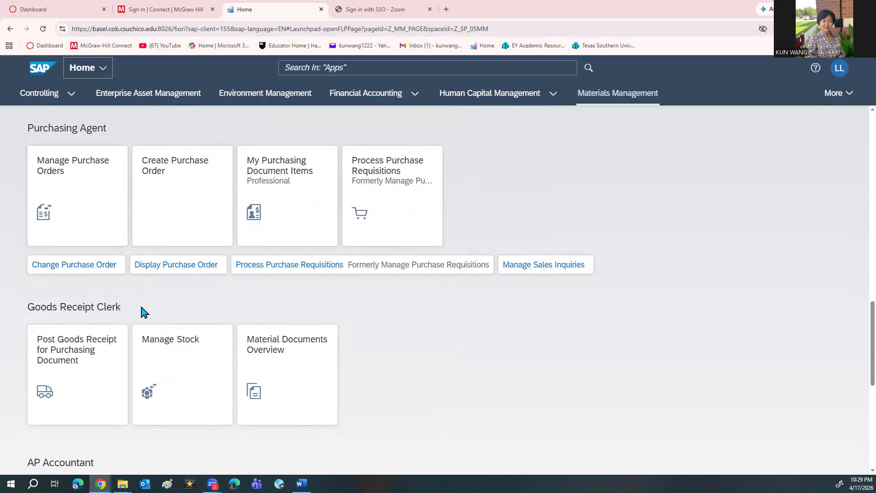
{"action": "left_click", "coordinate": [83, 349]}
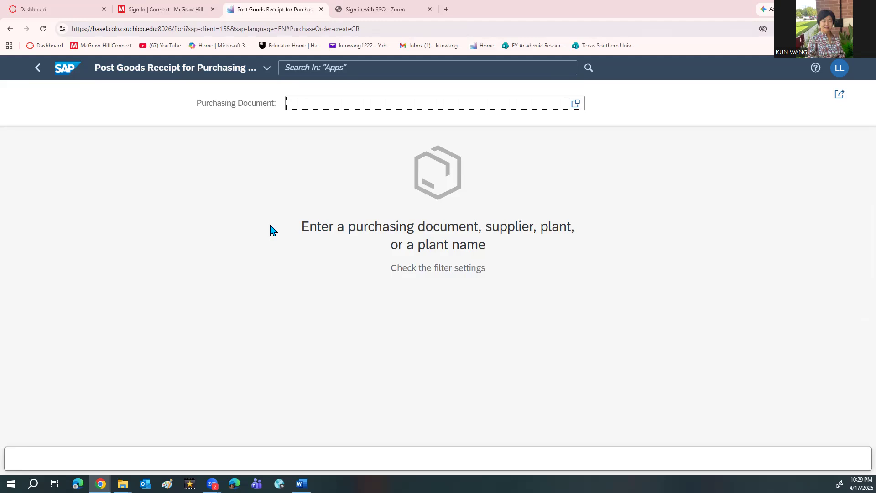
Load Mid-West supply 111's purchase order as the purchasing document for the goods receipt
{"action": "type", "text": "4500000005"}
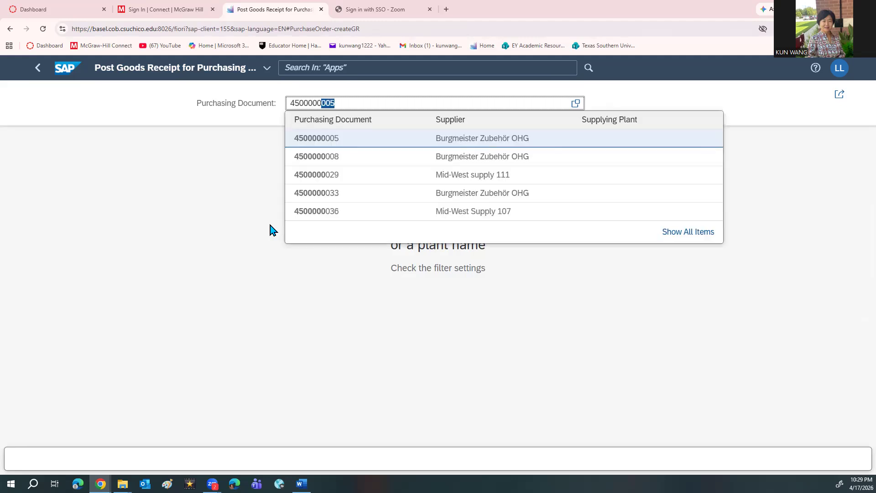
{"action": "left_click", "coordinate": [346, 183]}
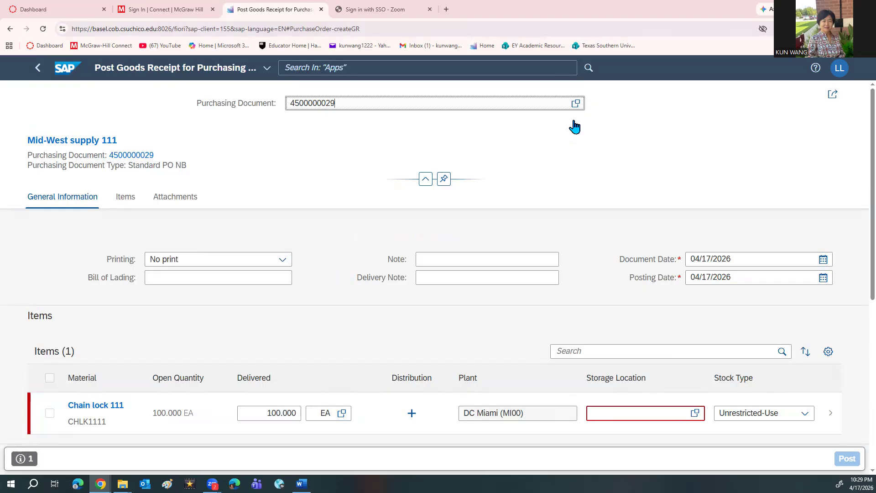
{"action": "left_click", "coordinate": [575, 103]}
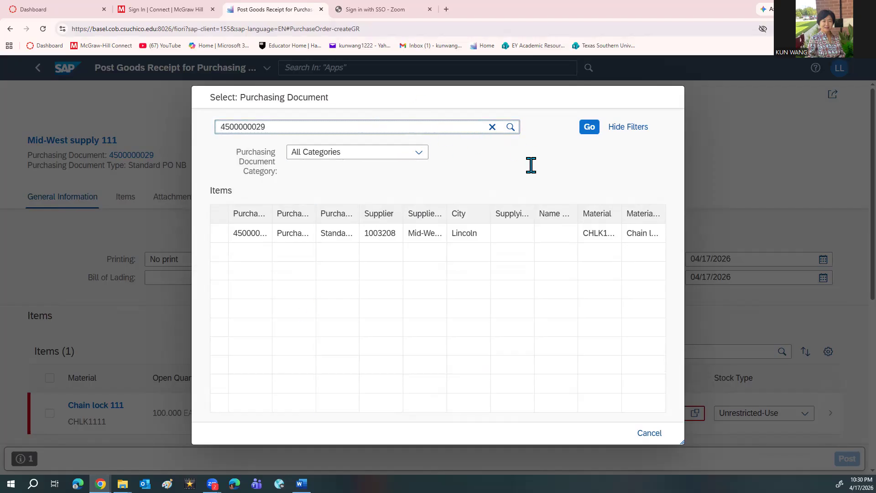
{"action": "left_click", "coordinate": [650, 436]}
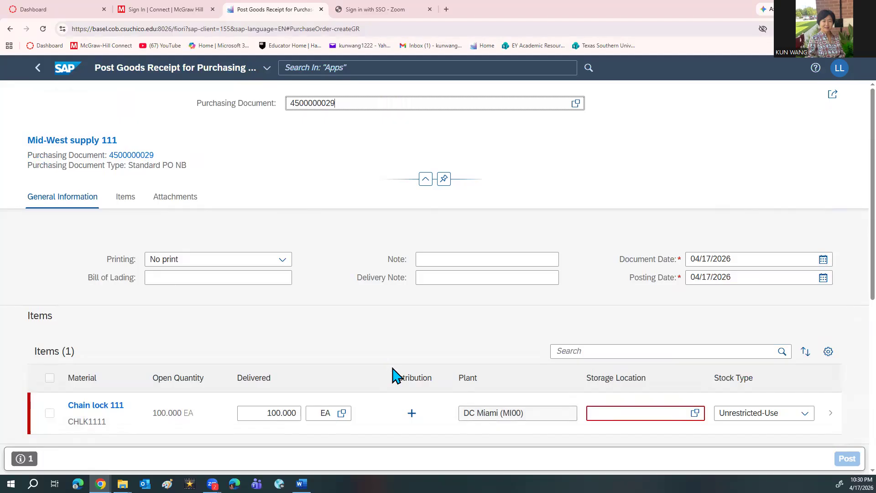
Set the Chain lock 111 item's storage location to Trading Goods (TG00) and the receipt's printing option to Individual slip
{"action": "left_click", "coordinate": [610, 416]}
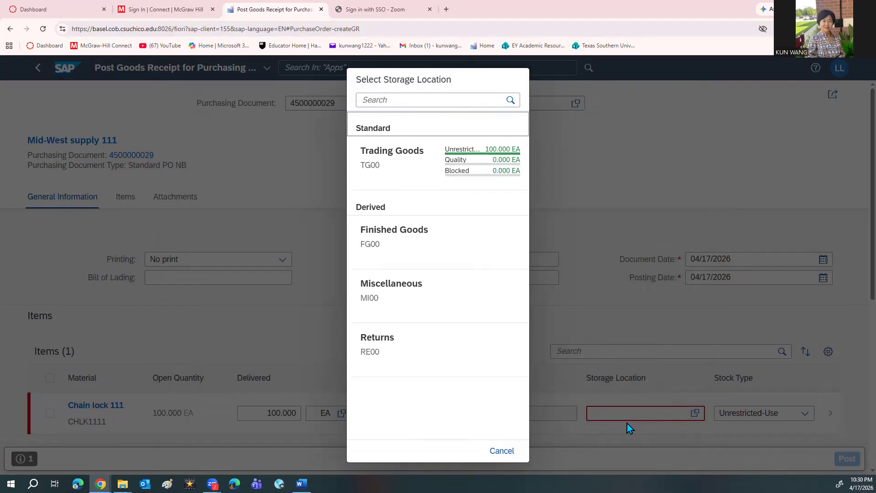
{"action": "left_click", "coordinate": [411, 173]}
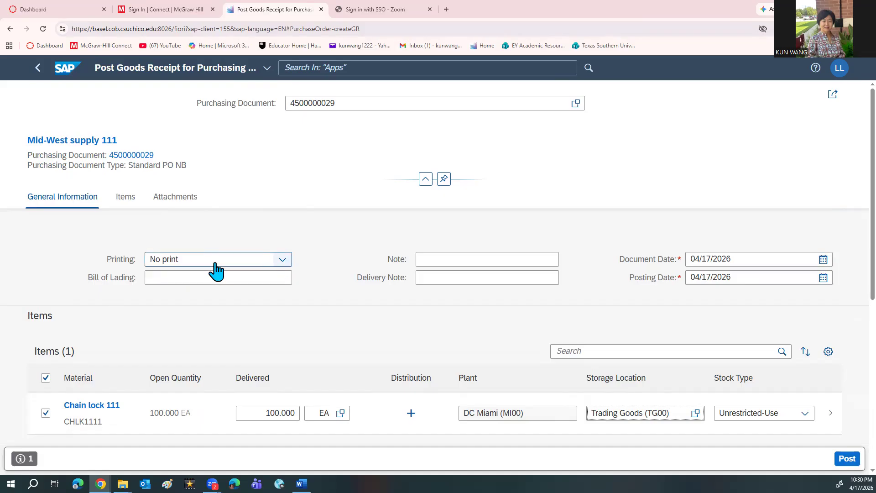
{"action": "left_click", "coordinate": [282, 261]}
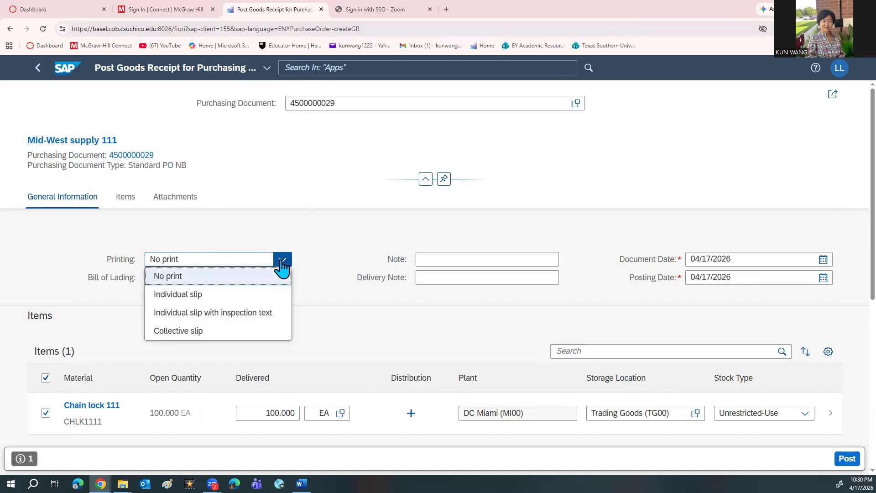
{"action": "left_click", "coordinate": [203, 295]}
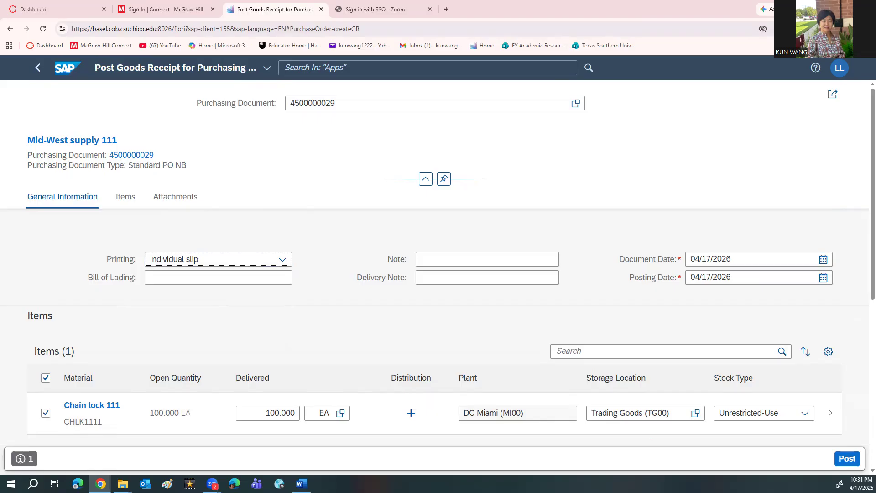
In the Chain lock 111 item details, mark the delivery as completed and set the stock type to Quality Inspection
{"action": "scroll", "coordinate": [152, 383], "scroll_direction": "down", "scroll_amount": 3}
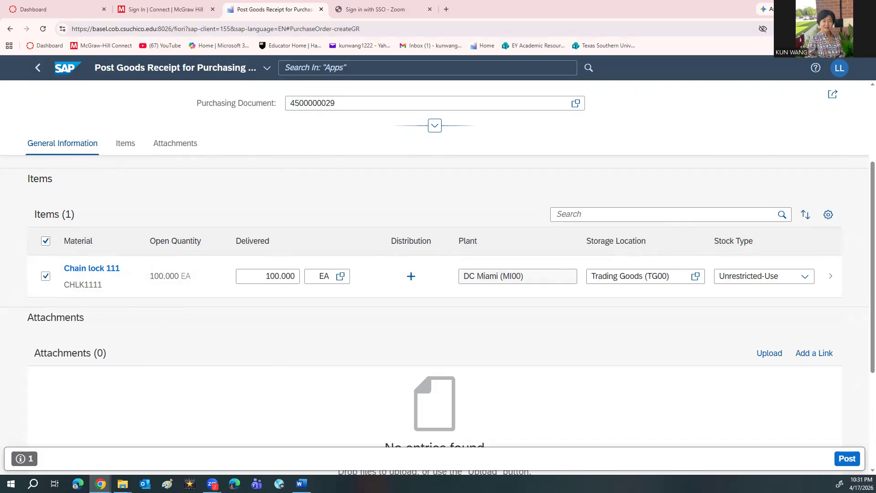
{"action": "scroll", "coordinate": [600, 417], "scroll_direction": "up", "scroll_amount": 3}
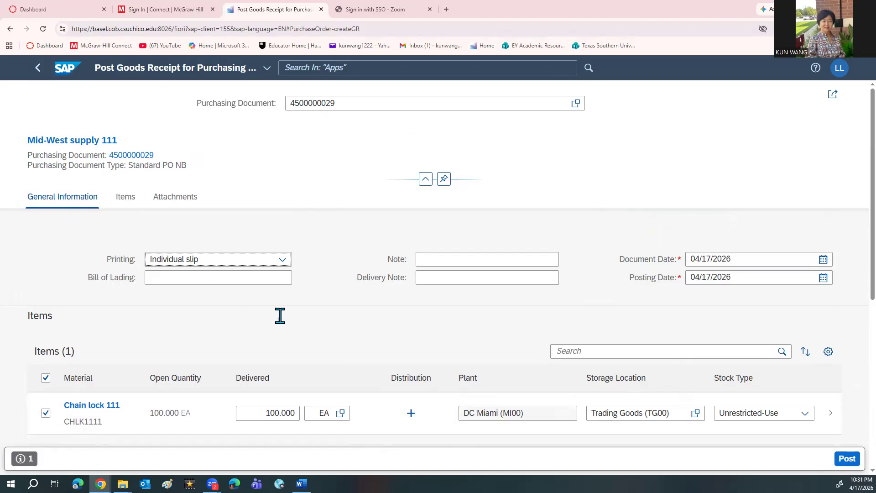
{"action": "scroll", "coordinate": [280, 317], "scroll_direction": "down", "scroll_amount": 3}
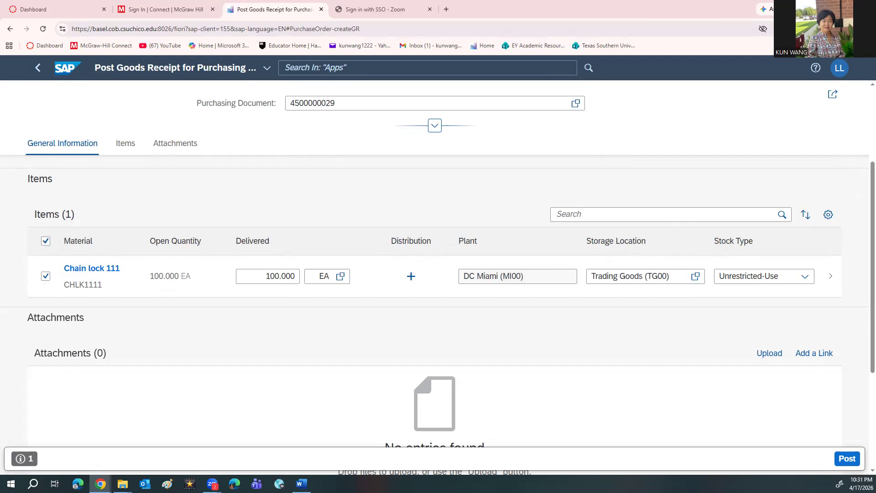
{"action": "scroll", "coordinate": [620, 360], "scroll_direction": "down", "scroll_amount": 3}
{"action": "scroll", "coordinate": [619, 360], "scroll_direction": "up", "scroll_amount": 3}
{"action": "left_click", "coordinate": [830, 282]}
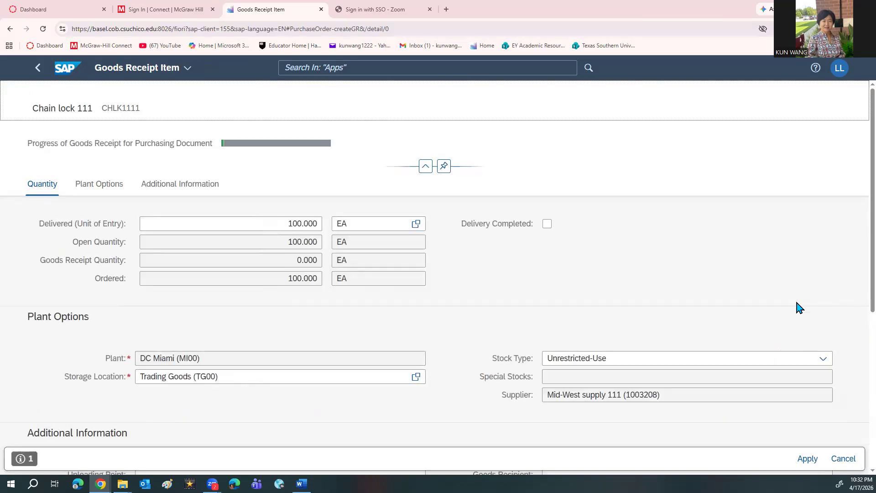
{"action": "left_click", "coordinate": [547, 230]}
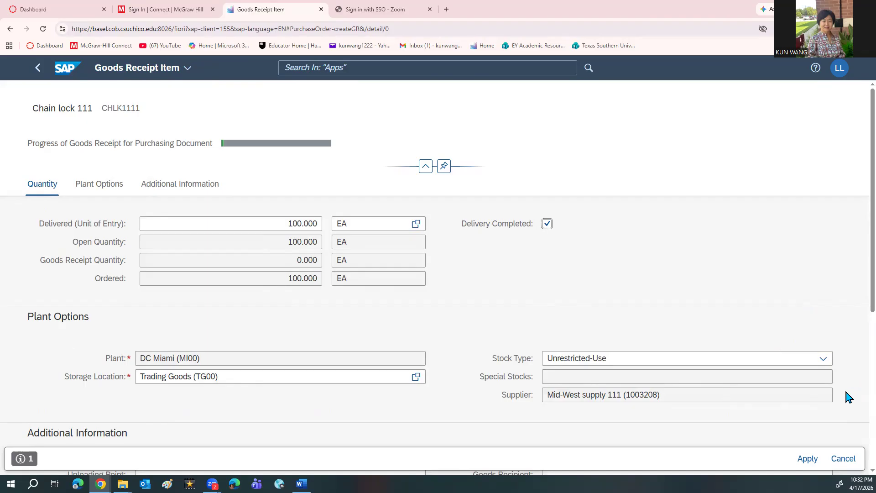
{"action": "left_click", "coordinate": [823, 360]}
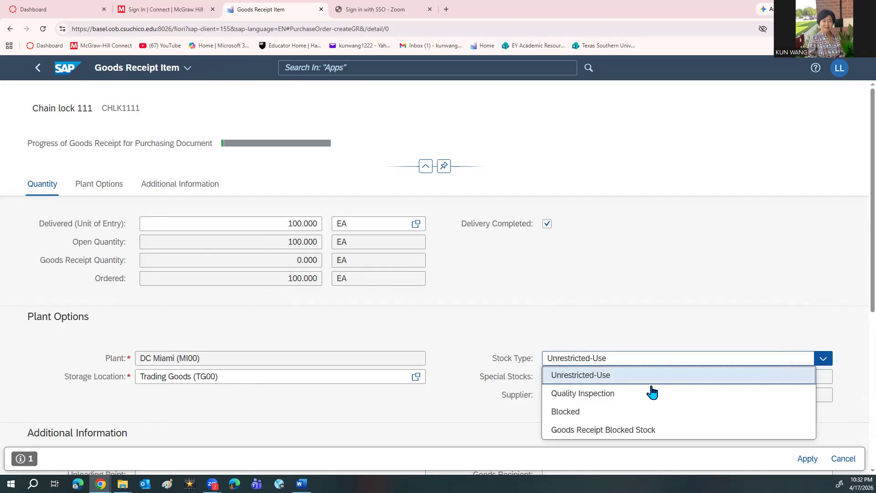
{"action": "left_click", "coordinate": [593, 395]}
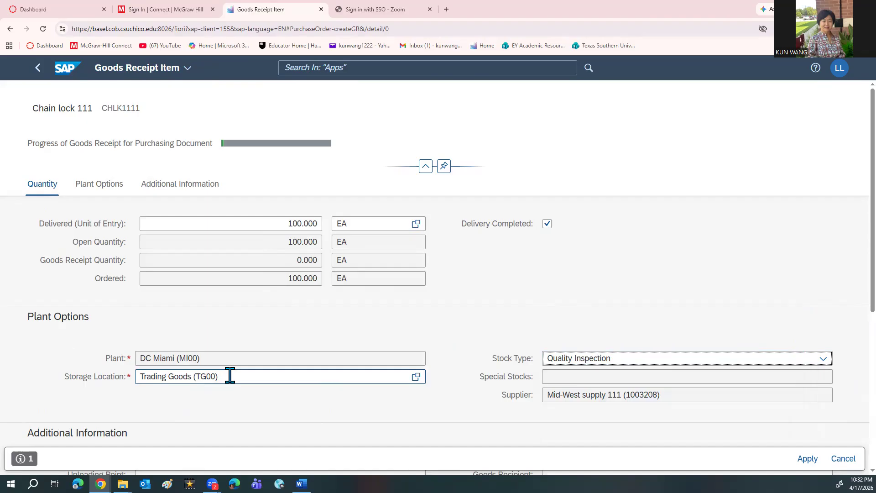
{"action": "scroll", "coordinate": [230, 375], "scroll_direction": "down", "scroll_amount": 3}
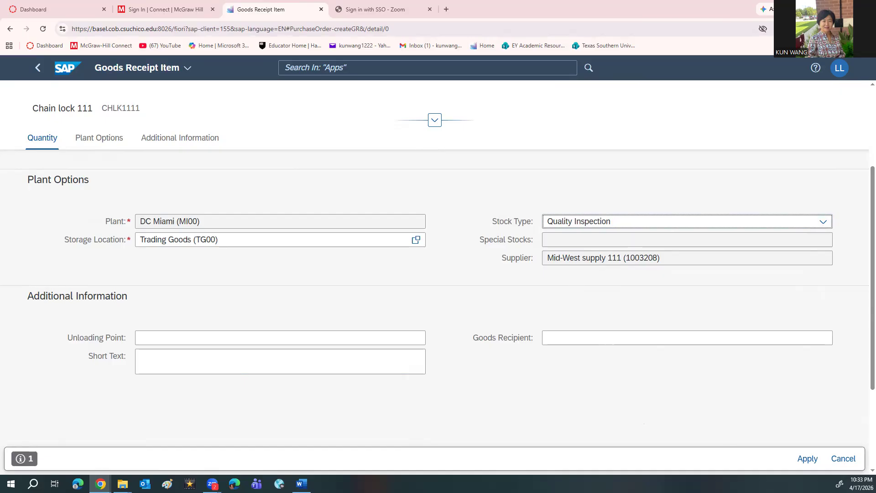
Apply the Chain lock 111 item changes, post the goods receipt and close the resulting message
{"action": "left_click", "coordinate": [807, 458]}
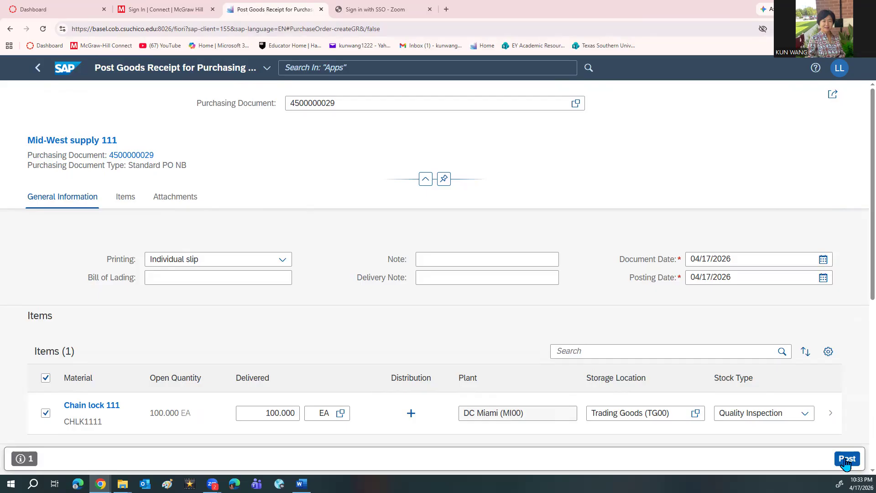
{"action": "left_click", "coordinate": [845, 462]}
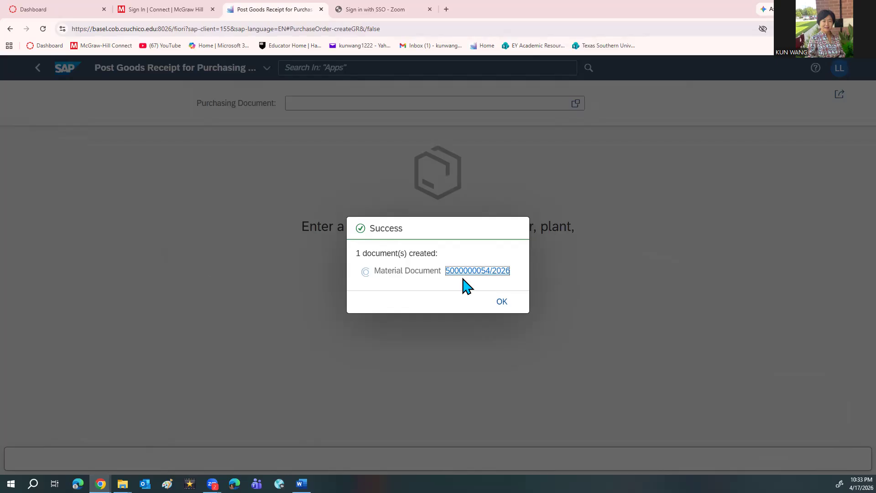
{"action": "left_click", "coordinate": [502, 302]}
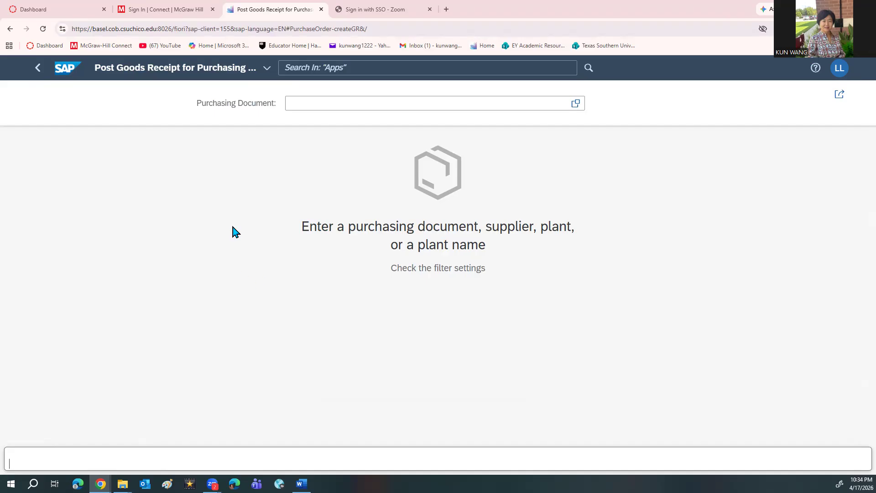
Return to the home page and open the Warehouse Supervisor's Stock - Single Material app
{"action": "left_click", "coordinate": [146, 78]}
{"action": "left_click", "coordinate": [147, 126]}
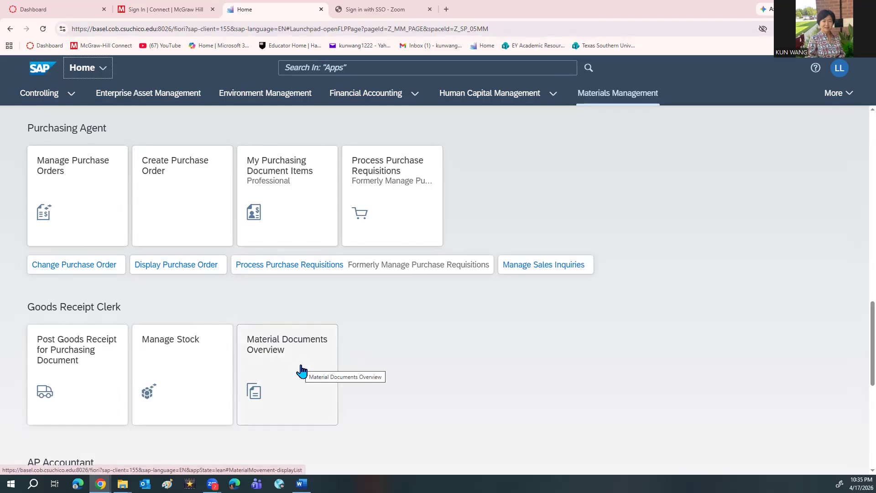
{"action": "scroll", "coordinate": [301, 370], "scroll_direction": "up", "scroll_amount": 6}
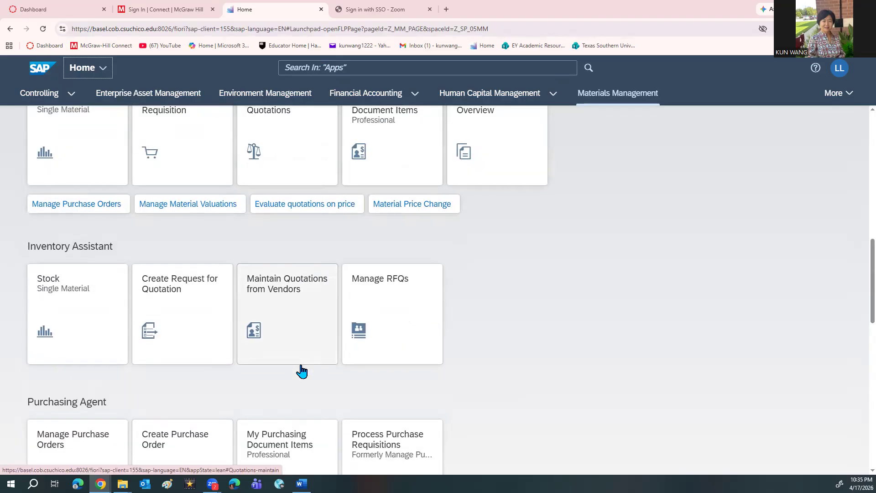
{"action": "scroll", "coordinate": [301, 370], "scroll_direction": "up", "scroll_amount": 4}
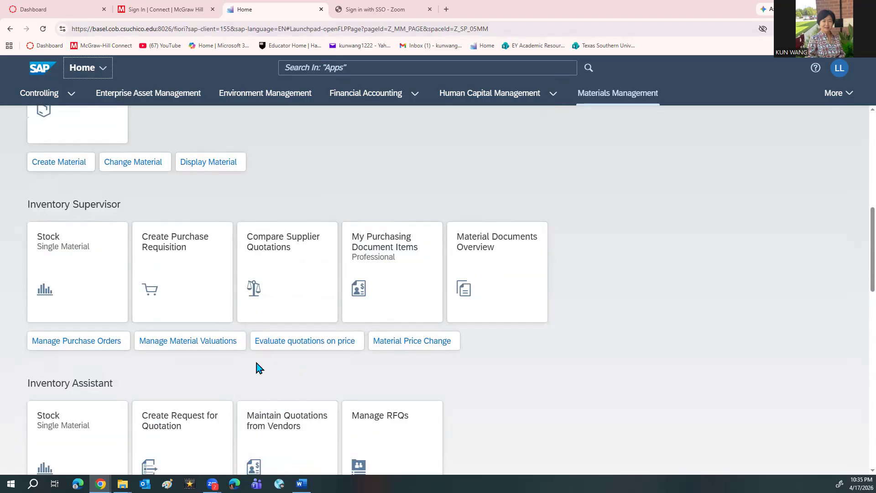
{"action": "scroll", "coordinate": [256, 367], "scroll_direction": "up", "scroll_amount": 6}
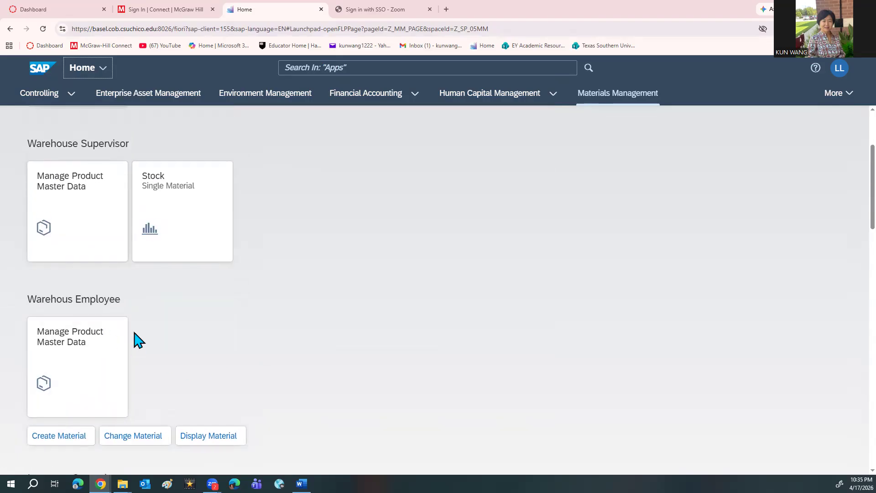
{"action": "left_click", "coordinate": [162, 193]}
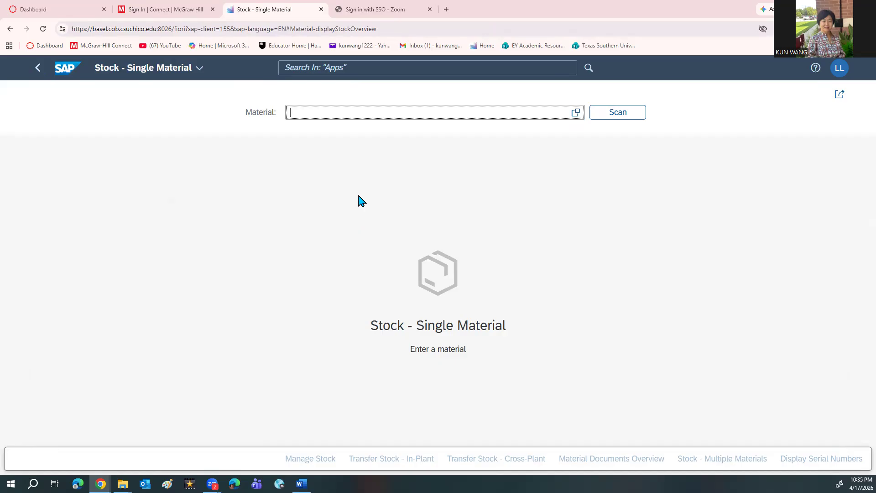
Display the stock by plant and storage location for material CHLK1111 (Chain lock 111)
{"action": "type", "text": "chlk109"}
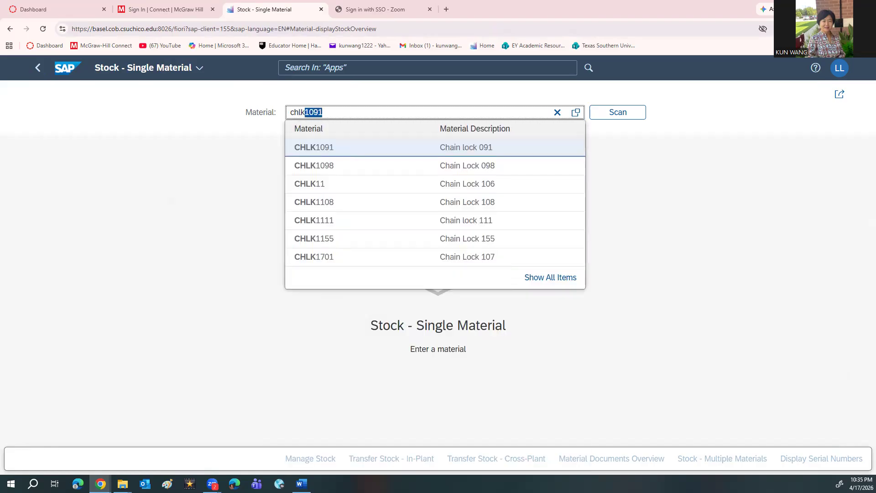
{"action": "type", "text": "1"}
{"action": "left_click", "coordinate": [333, 223]}
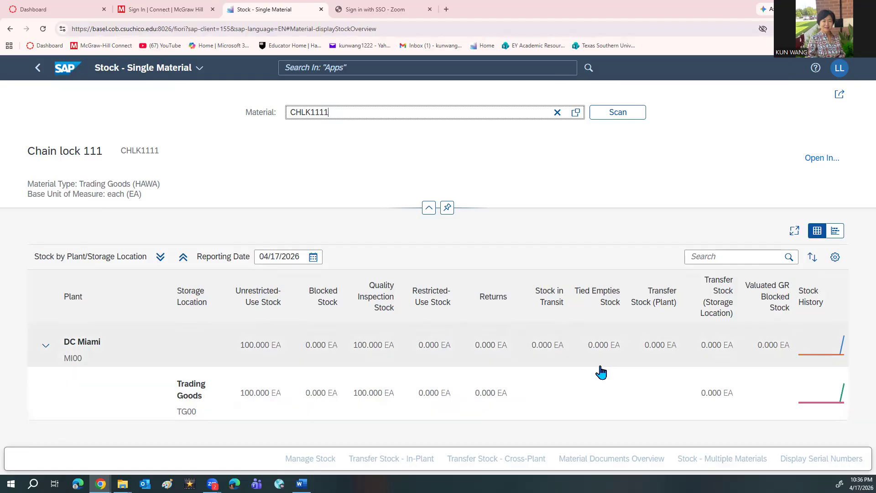
Start an in-plant stock transfer of Chain lock 111 in Trading Goods (TG00) from quality inspection to unrestricted-use stock
{"action": "left_click", "coordinate": [362, 406]}
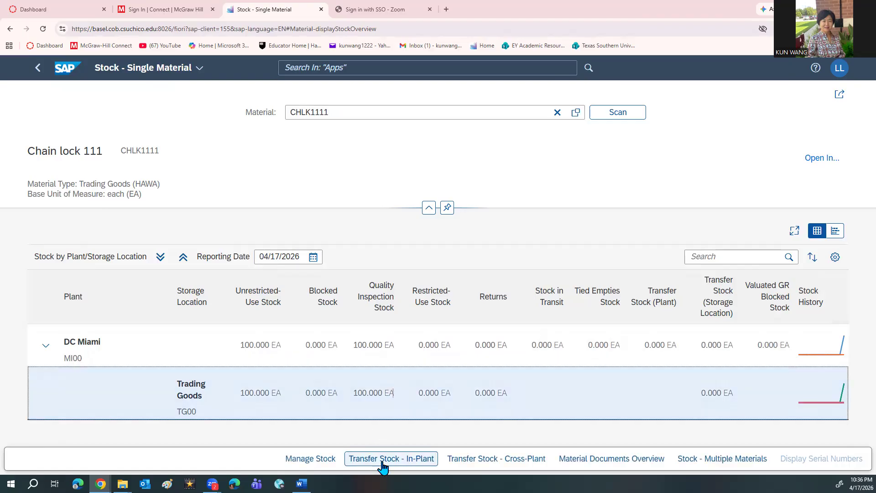
{"action": "left_click", "coordinate": [412, 461]}
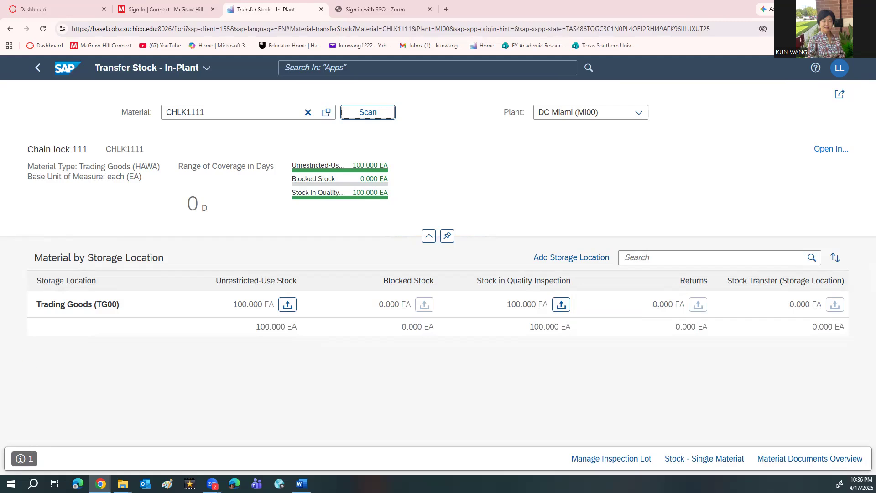
{"action": "left_click", "coordinate": [564, 312]}
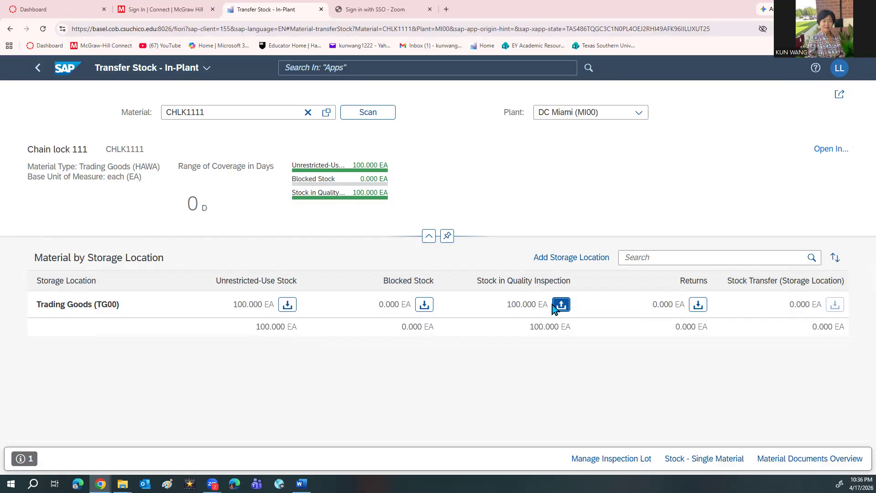
{"action": "left_click", "coordinate": [288, 309]}
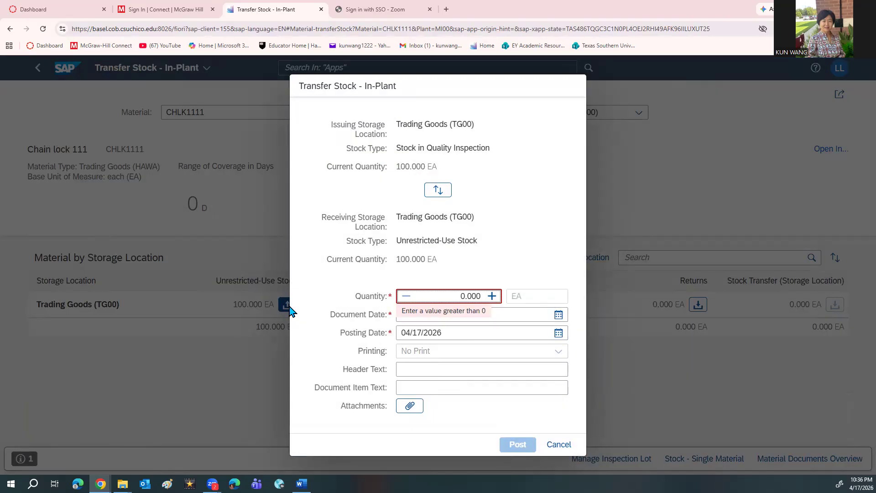
Set the transfer quantity to 100 EA for the move from quality inspection to unrestricted-use stock
{"action": "type", "text": "100"}
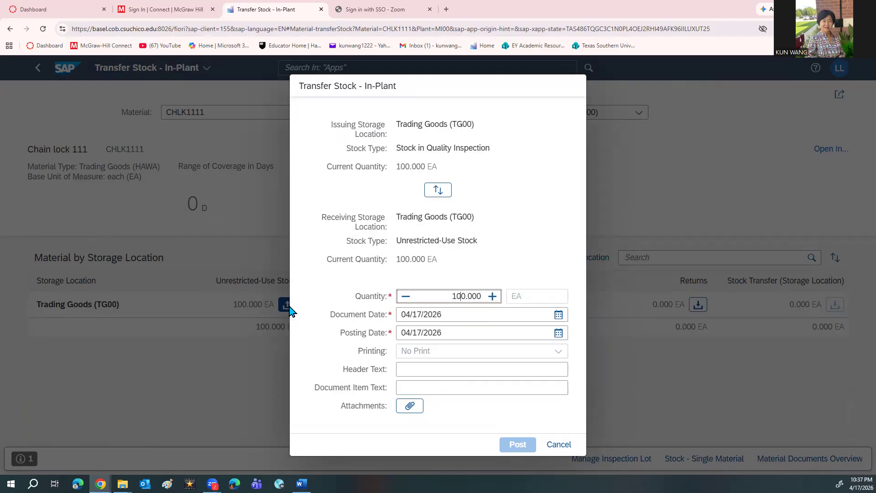
{"action": "key", "text": "BackSpace"}
{"action": "key", "text": "BackSpace"}
{"action": "key", "text": "BackSpace"}
{"action": "type", "text": "."}
{"action": "left_click", "coordinate": [462, 430]}
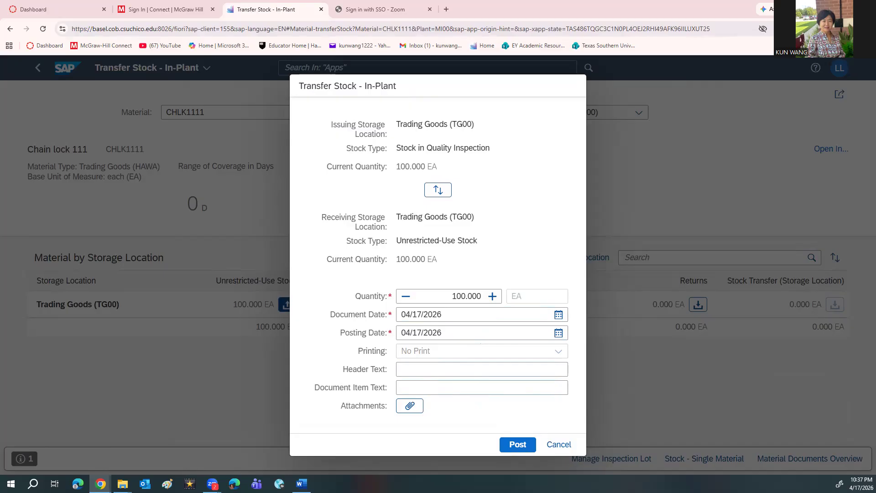
Post the Chain lock 111 stock transfer, close the resulting message and return to the home page
{"action": "left_click", "coordinate": [515, 445]}
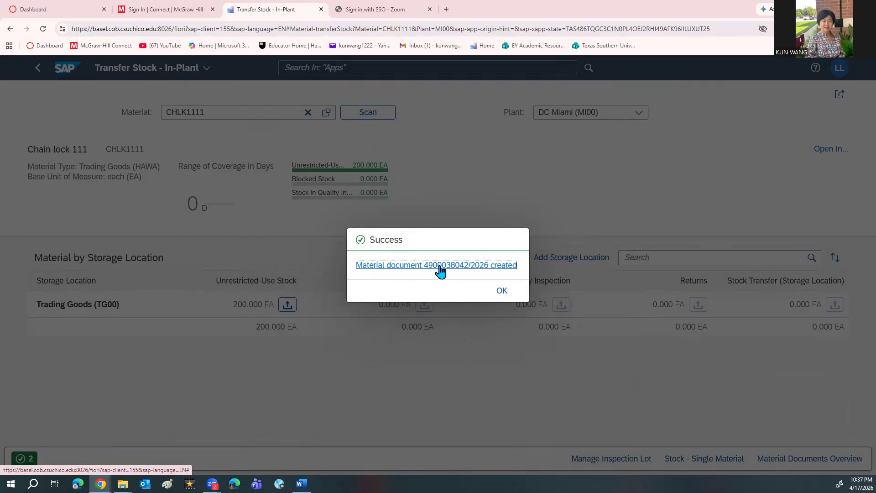
{"action": "left_click", "coordinate": [498, 294]}
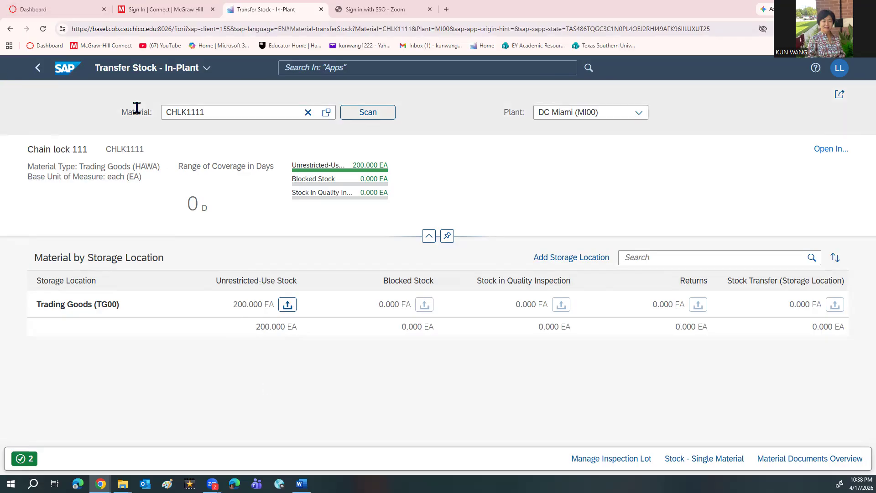
{"action": "left_click", "coordinate": [192, 73]}
{"action": "left_click", "coordinate": [137, 140]}
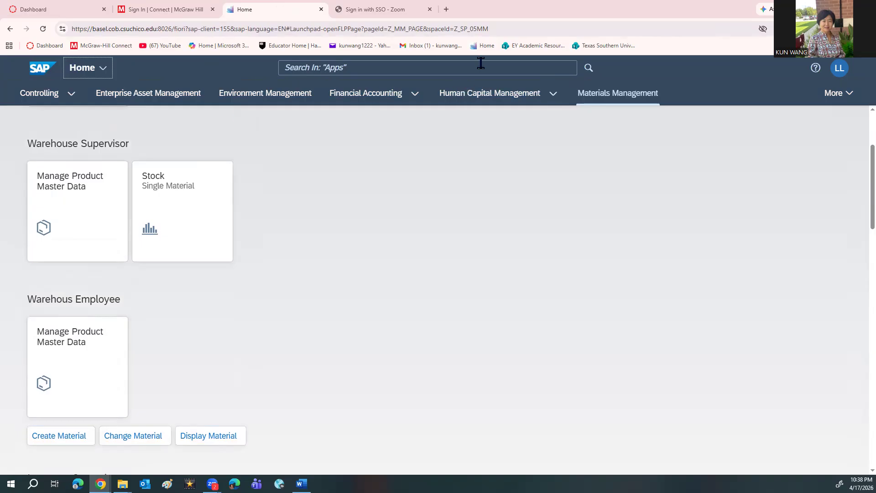